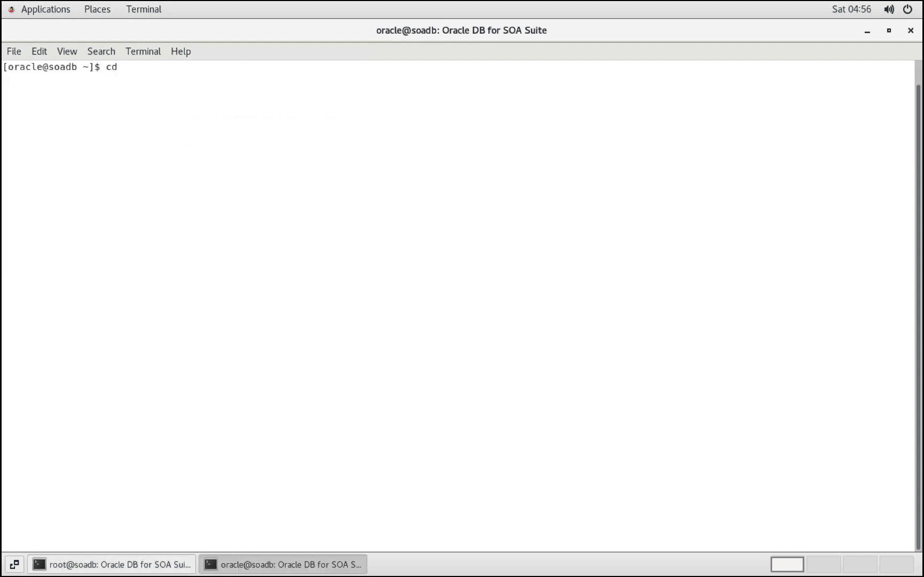
{"action": "type", "text": "/"}
{"action": "type", "text": "u02/d"}
{"action": "type", "text": "ow"}
Step: Change into /u02/download/db19c using Tab completion and list its files with ll
{"action": "key", "text": "Tab"}
{"action": "type", "text": "db"}
{"action": "key", "text": "Tab"}
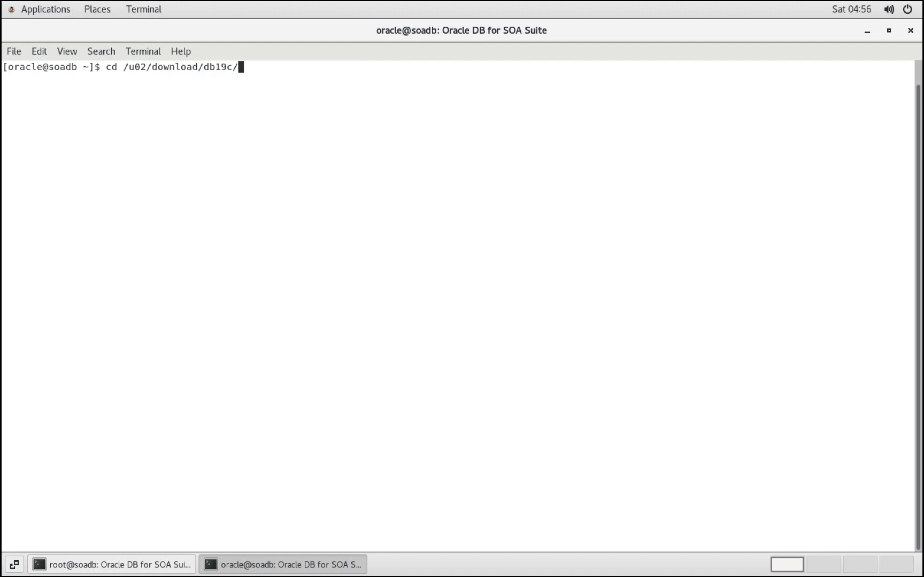
{"action": "key", "text": "Return"}
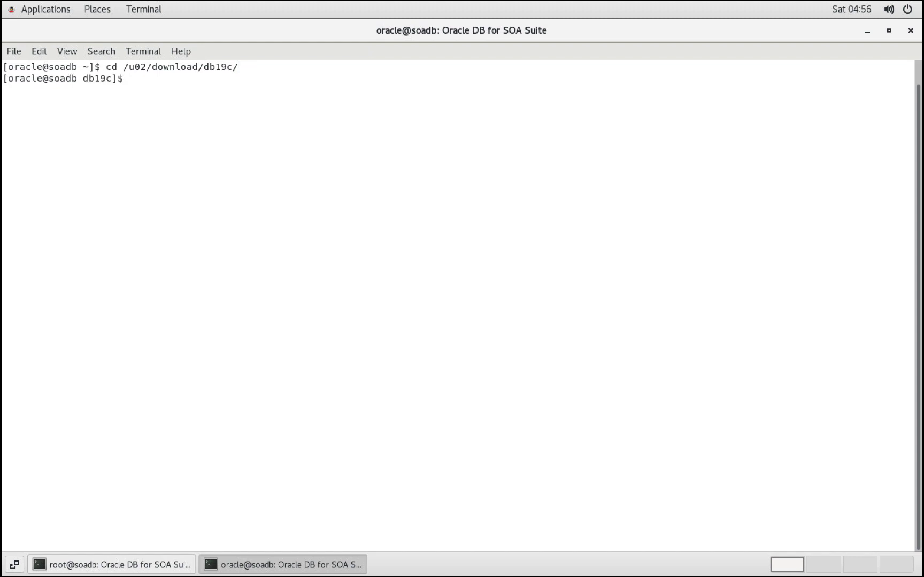
{"action": "type", "text": "ll"}
{"action": "key", "text": "Return"}
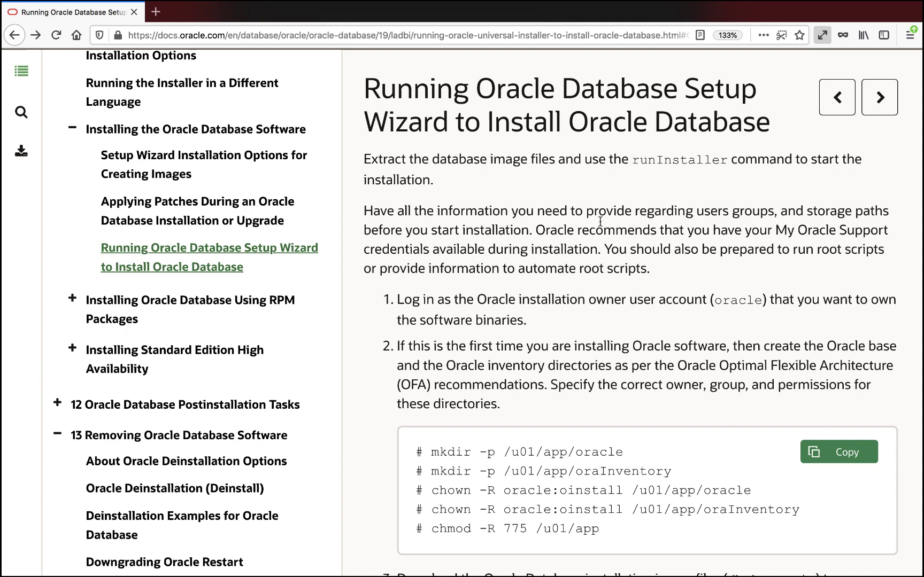
{"action": "scroll", "coordinate": [650, 290], "scroll_direction": "down", "scroll_amount": 2}
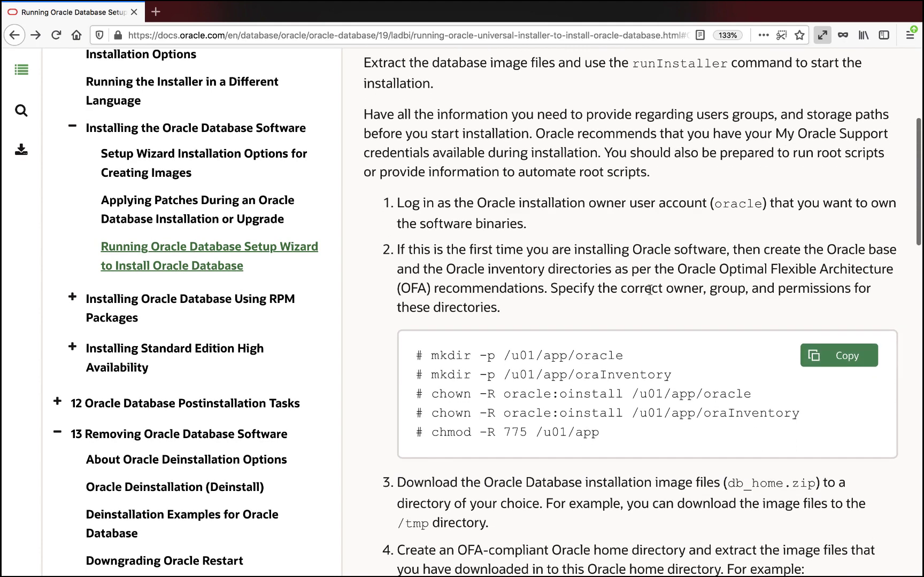
{"action": "scroll", "coordinate": [650, 289], "scroll_direction": "down", "scroll_amount": 3}
{"action": "scroll", "coordinate": [648, 288], "scroll_direction": "down", "scroll_amount": 2}
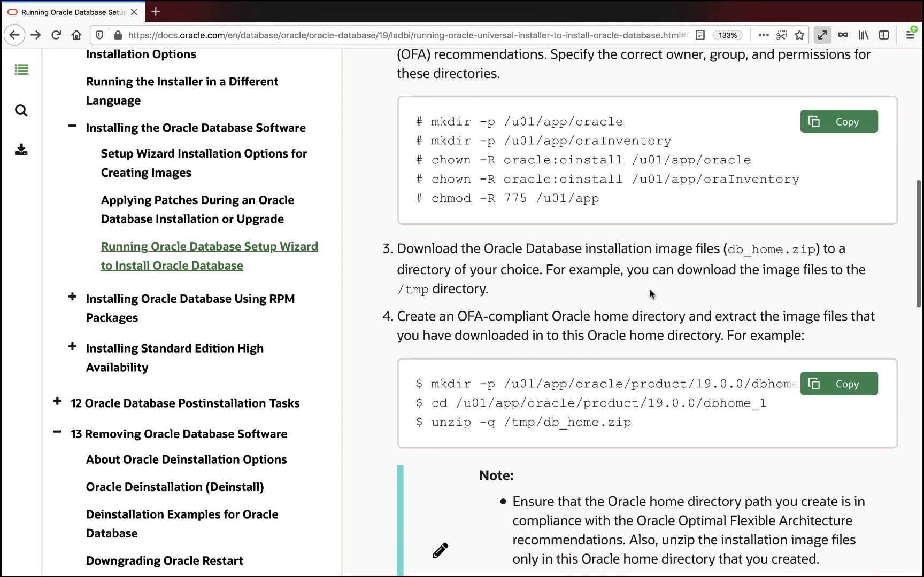
{"action": "scroll", "coordinate": [649, 288], "scroll_direction": "down", "scroll_amount": 2}
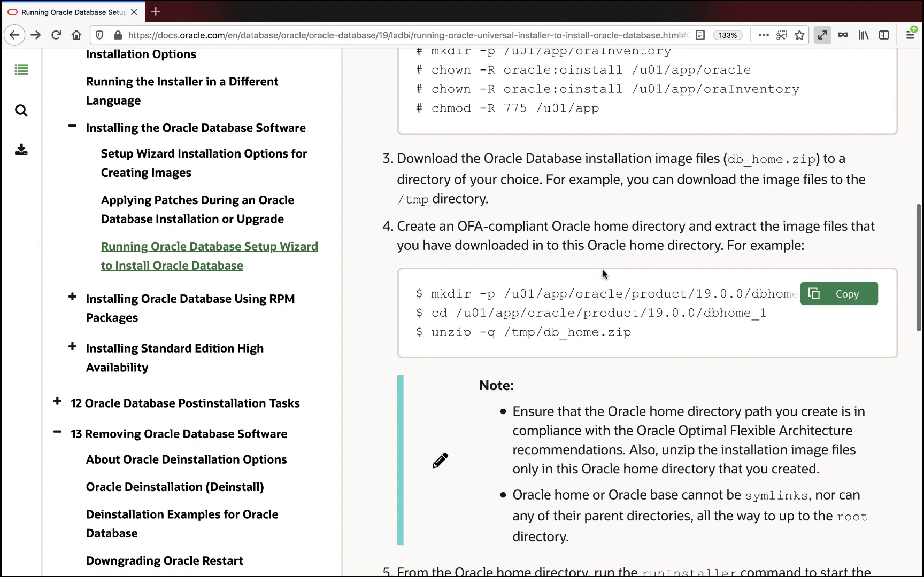
{"action": "type", "text": "mkmkdir -p /u02/app/oracle/product/19.0.0/dbhome_"}
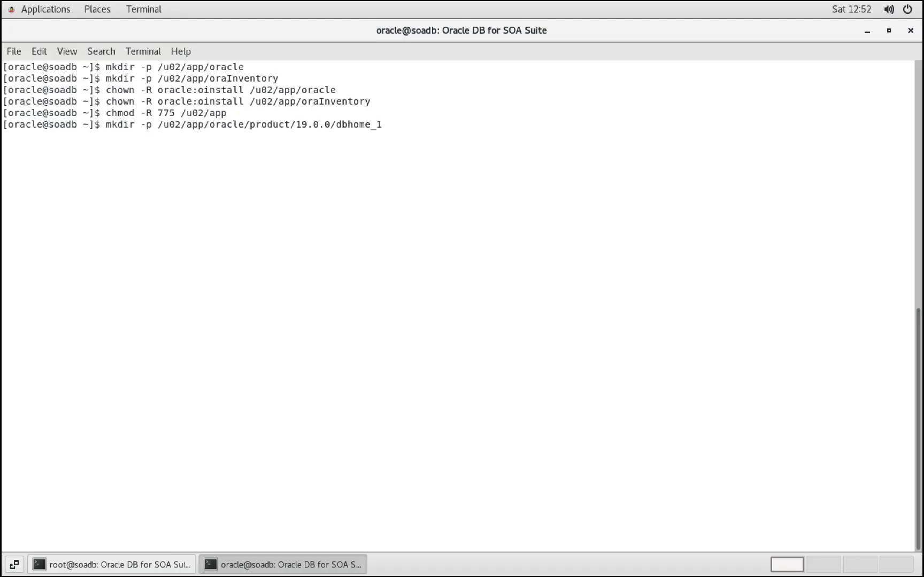
{"action": "type", "text": "1"}
Step: Create the dbhome_1 Oracle home, move into it, and quietly unzip the db_home image there
{"action": "key", "text": "Return"}
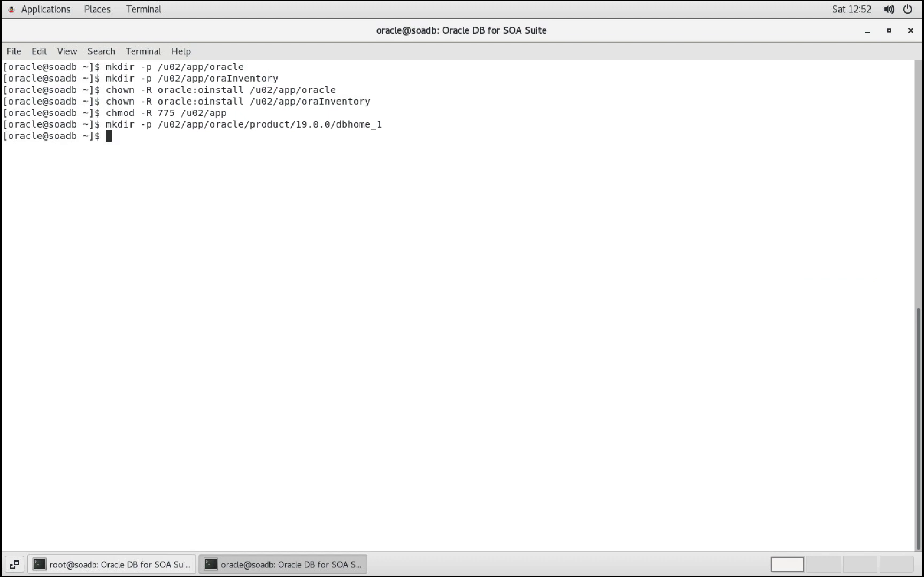
{"action": "type", "text": "cd"}
{"action": "left_click_drag", "start_coordinate": [158, 125], "coordinate": [381, 125]}
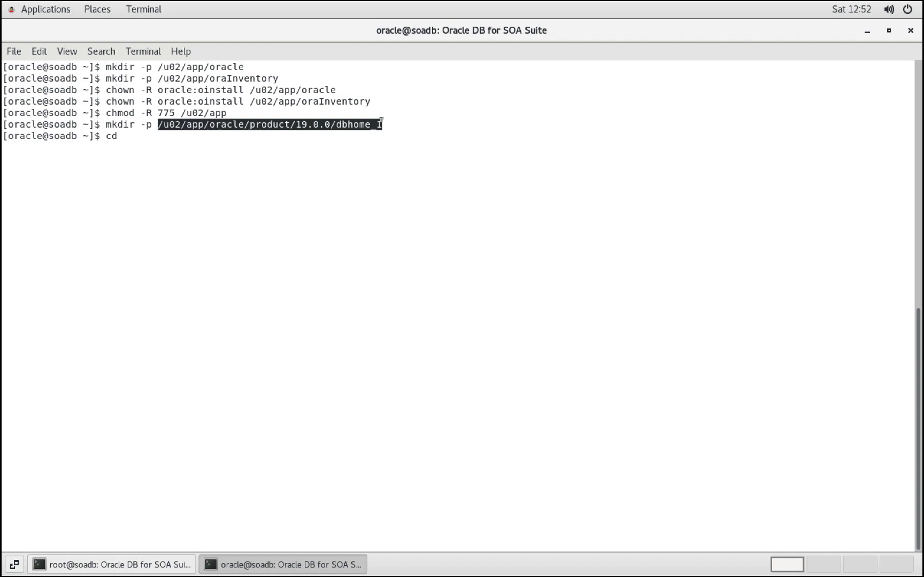
{"action": "middle_click", "coordinate": [381, 123]}
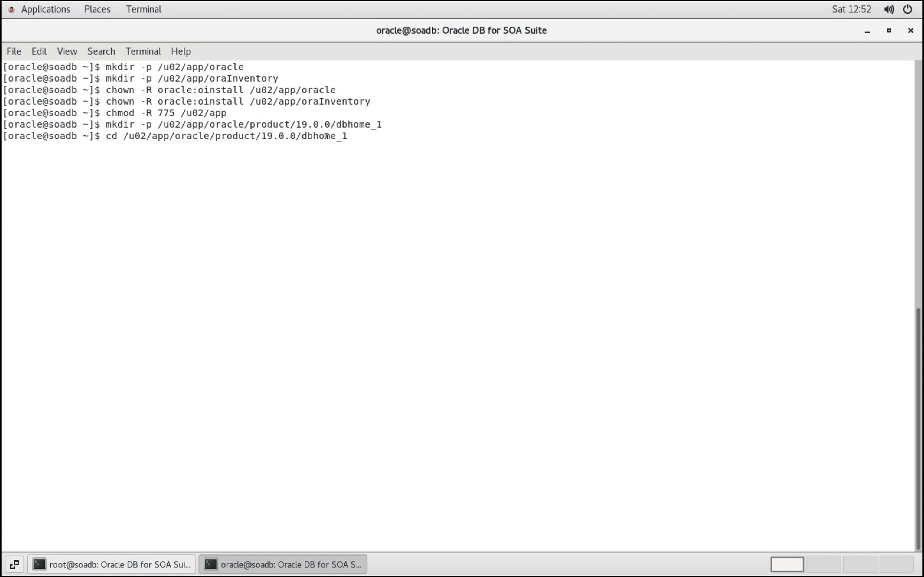
{"action": "key", "text": "Return"}
{"action": "type", "text": "unzip -q /u02/download/db19c/"}
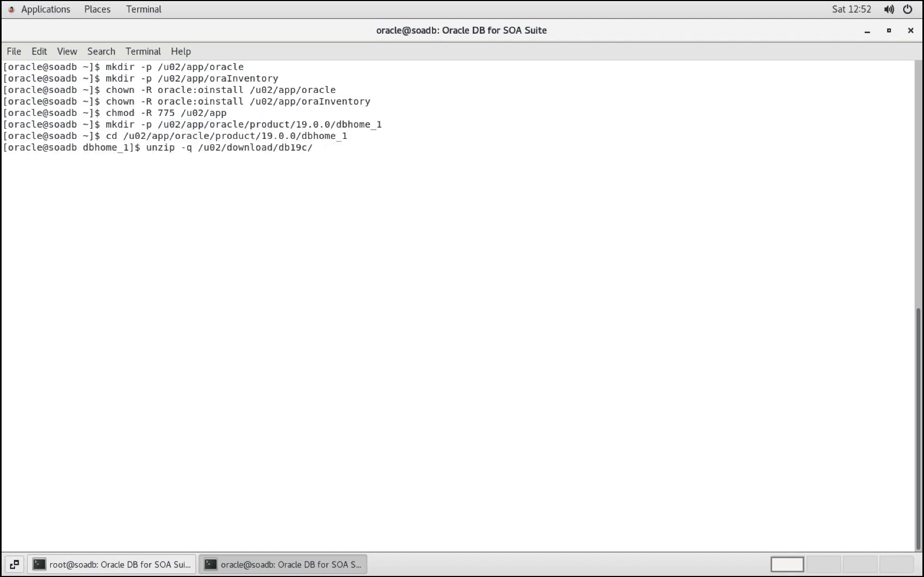
{"action": "type", "text": "LINUX.X64_193000_db_home.zip"}
{"action": "key", "text": "Return"}
Step: Clear the screen, check $DISPLAY, export ORACLE_HOSTNAME, and launch ./runInstaller
{"action": "key", "text": "ctrl+l"}
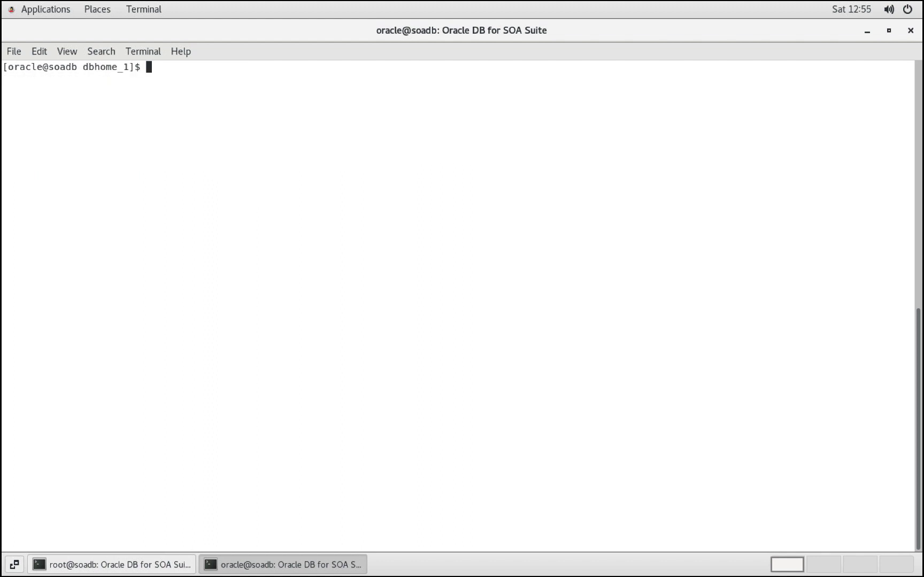
{"action": "type", "text": "echo "}
{"action": "type", "text": "$DISPLAY"}
{"action": "key", "text": "Return"}
{"action": "type", "text": "expo"}
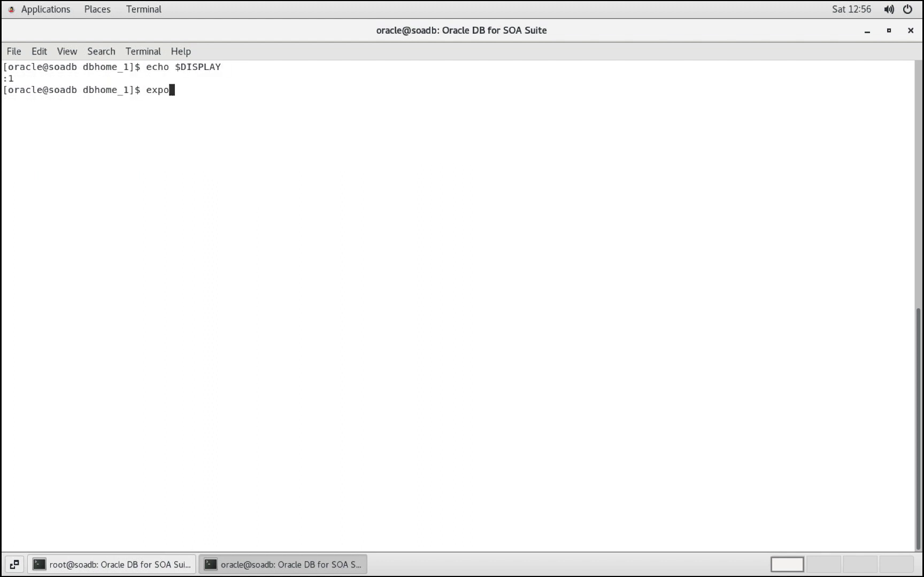
{"action": "type", "text": "rt ORACLE_HOSTNAME=soadb.demo001.com;"}
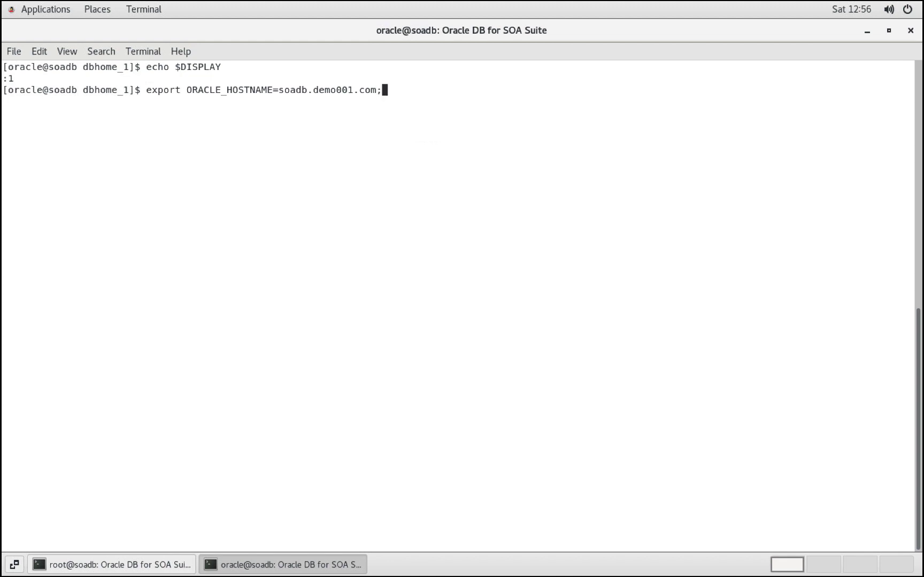
{"action": "key", "text": "Return"}
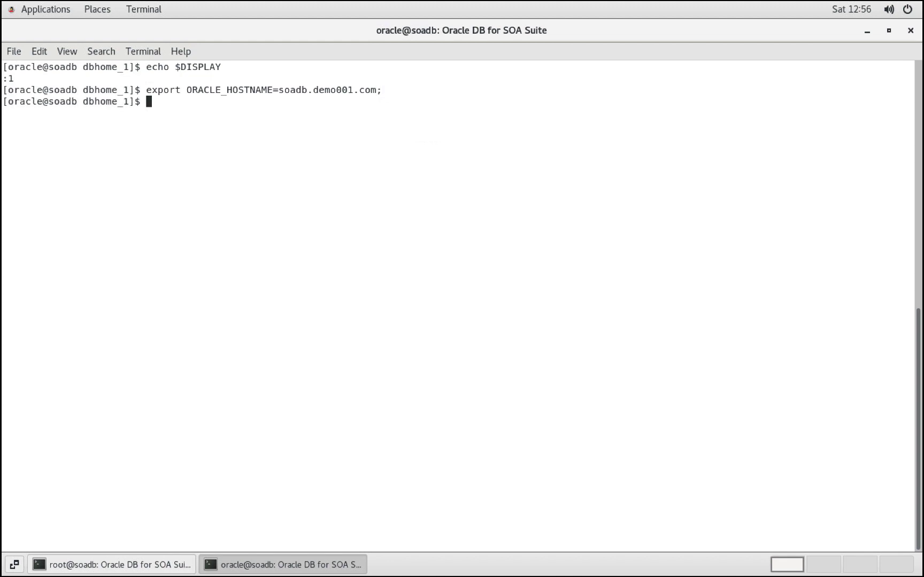
{"action": "type", "text": "./"}
{"action": "type", "text": "run"}
{"action": "type", "text": "I"}
{"action": "key", "text": "Tab"}
{"action": "key", "text": "Return"}
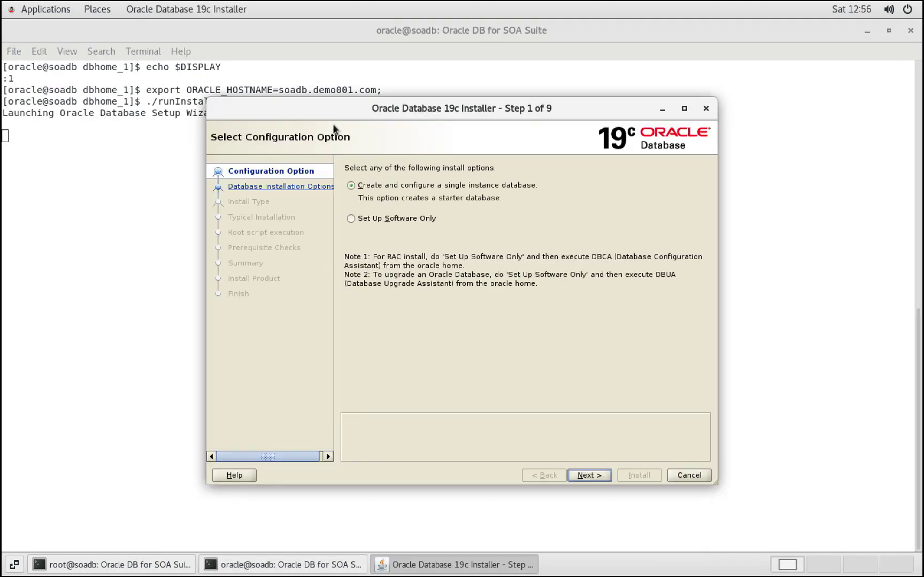
Step: Advance to the typical installation page and review its database name and Oracle base fields
{"action": "left_click", "coordinate": [595, 475]}
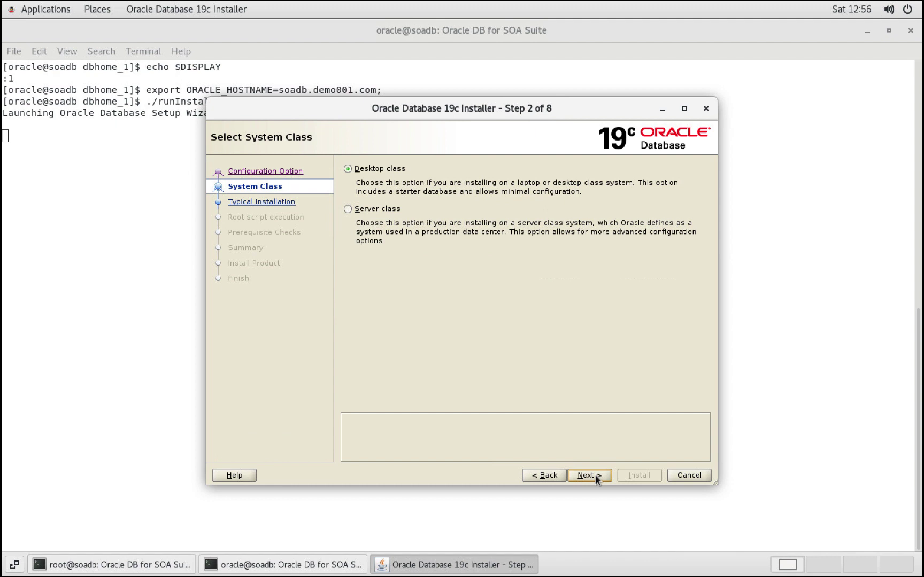
{"action": "left_click", "coordinate": [594, 474]}
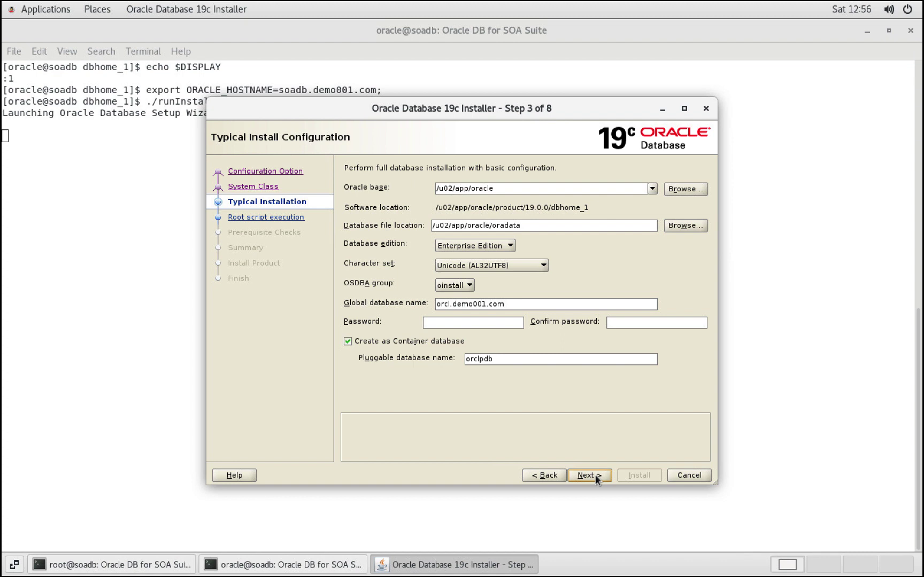
{"action": "left_click", "coordinate": [510, 303]}
{"action": "left_click", "coordinate": [481, 189]}
Step: Rename the global database to soadb and enter a matching admin password
{"action": "left_click_drag", "start_coordinate": [521, 303], "coordinate": [429, 304]}
{"action": "left_click", "coordinate": [430, 304]}
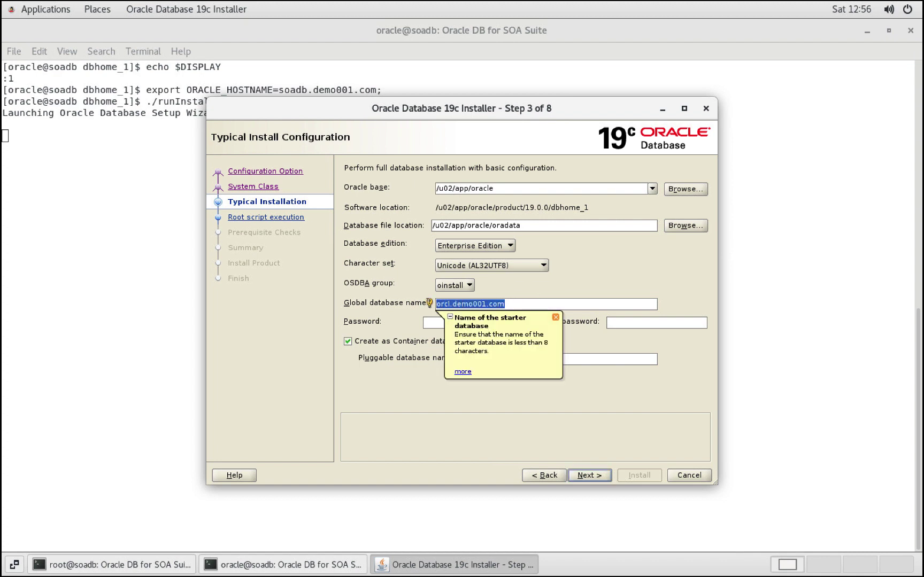
{"action": "type", "text": "s"}
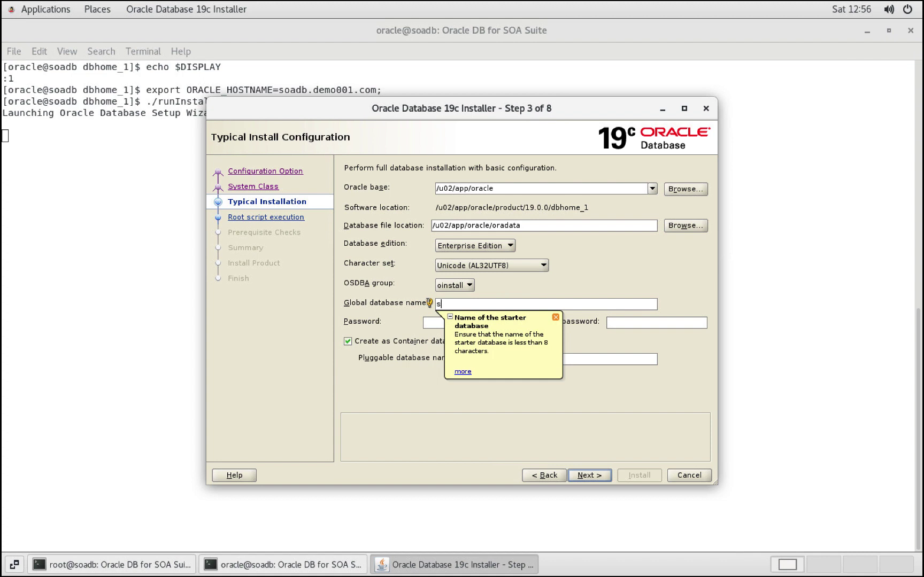
{"action": "type", "text": "oadb"}
{"action": "left_click", "coordinate": [428, 323]}
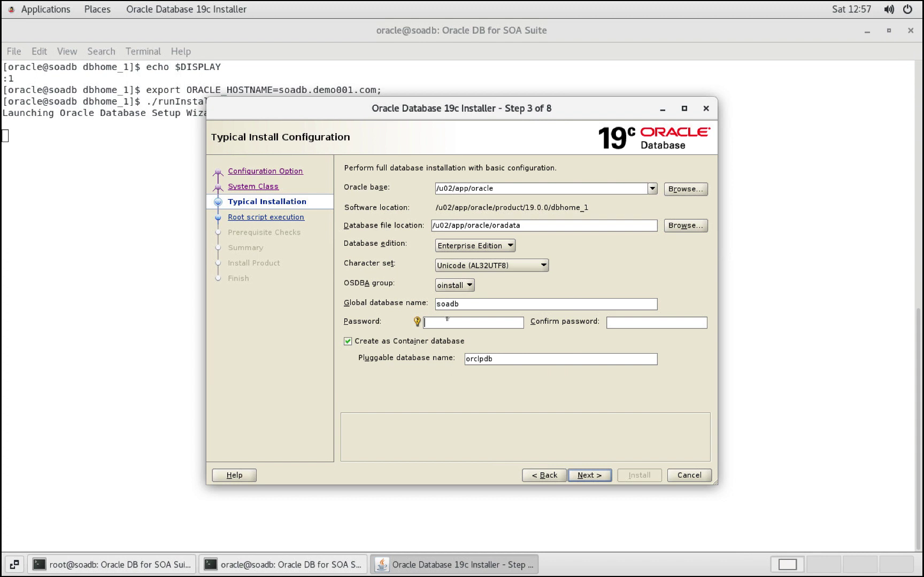
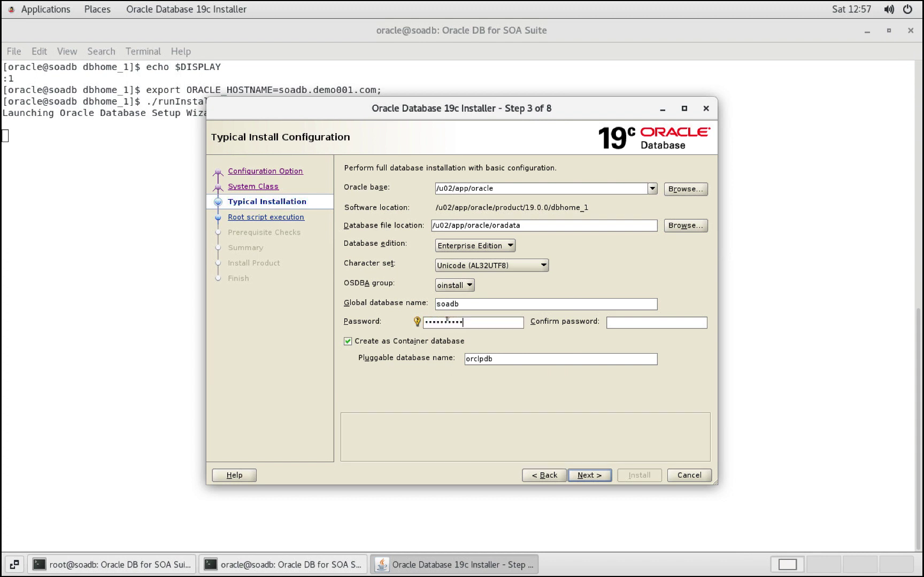
{"action": "left_click", "coordinate": [655, 322]}
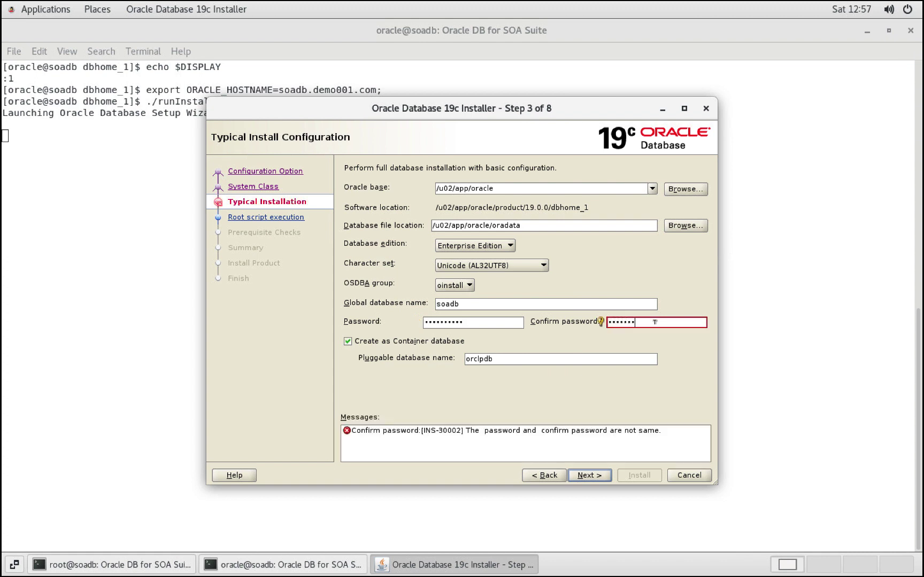
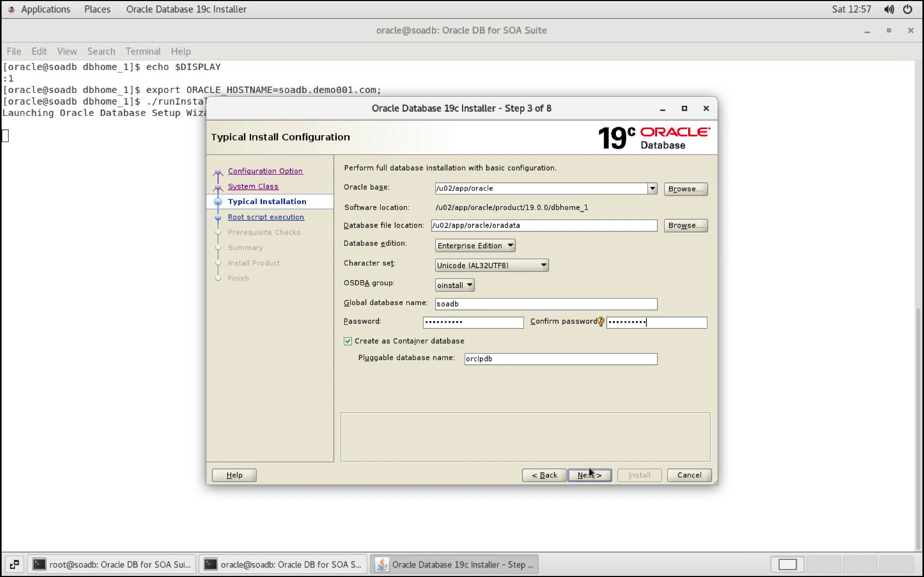
{"action": "left_click", "coordinate": [590, 475]}
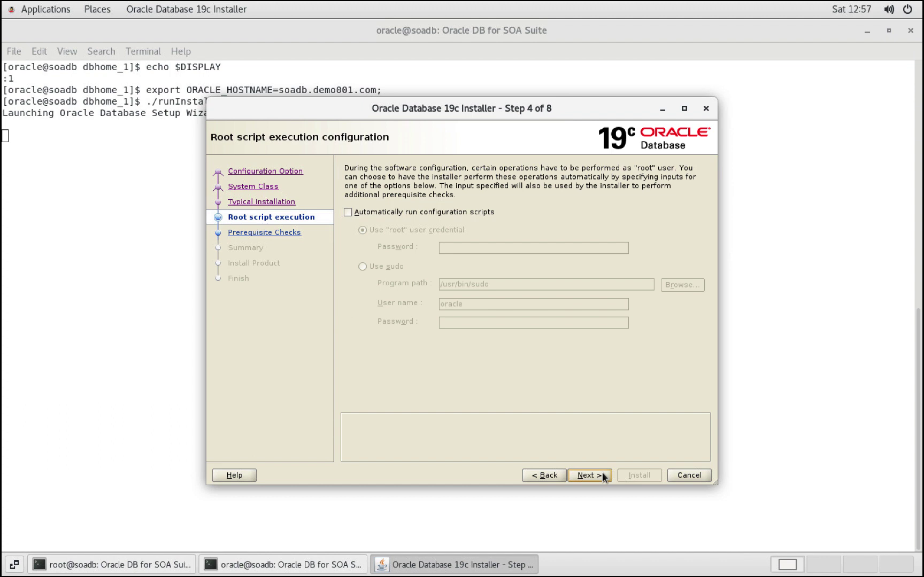
Step: Keep root scripts manual, Ignore All failed prerequisite checks, and accept the INS-13016 warning
{"action": "left_click", "coordinate": [603, 474]}
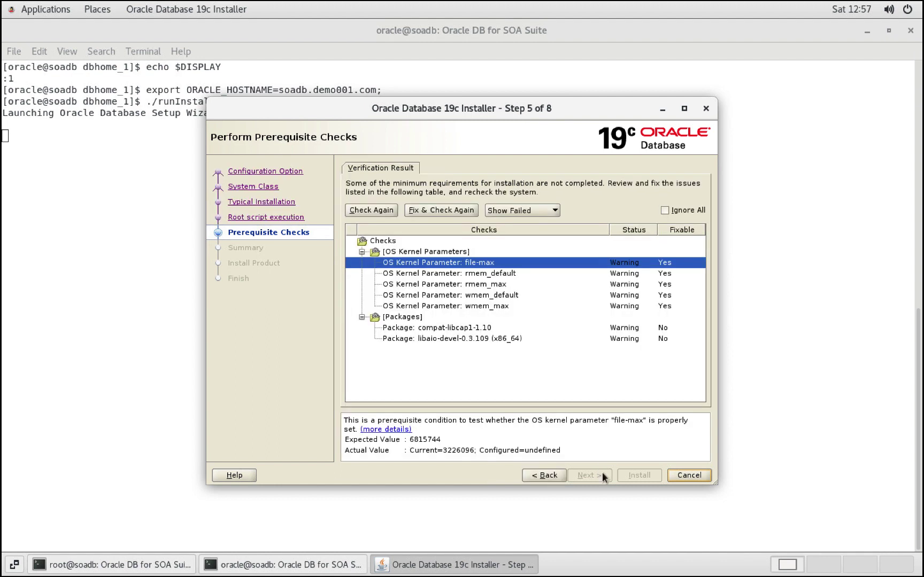
{"action": "left_click", "coordinate": [665, 210]}
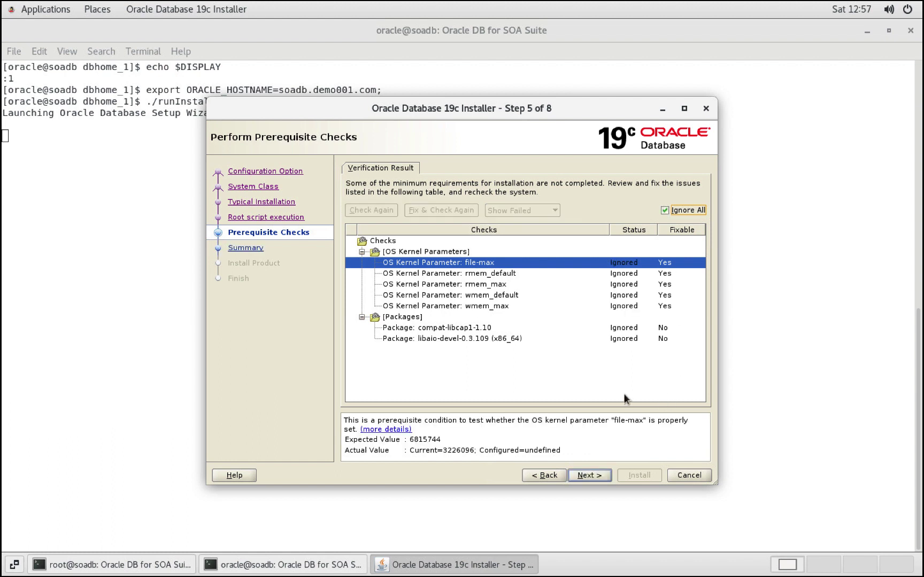
{"action": "left_click", "coordinate": [589, 475]}
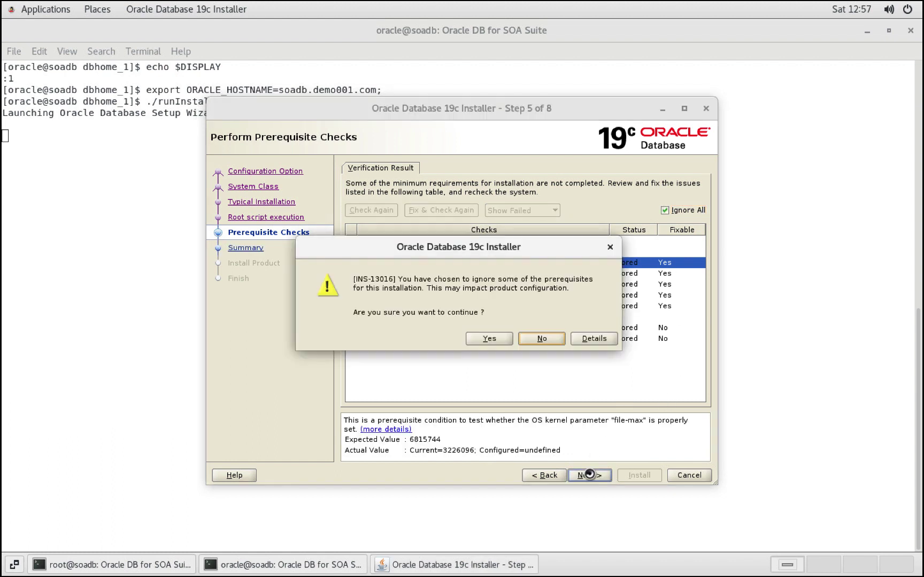
{"action": "left_click", "coordinate": [489, 338]}
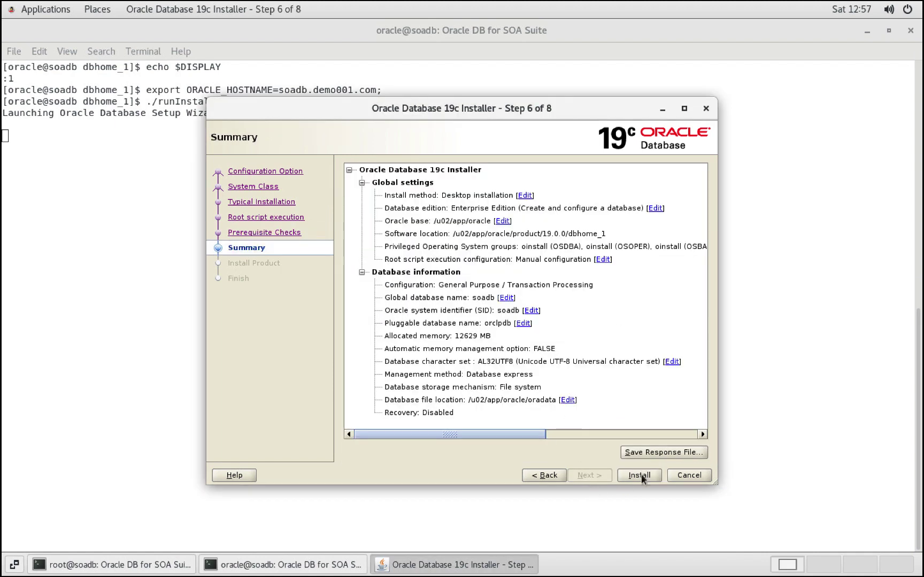
Step: Start the database installation from the Summary page
{"action": "left_click", "coordinate": [642, 475]}
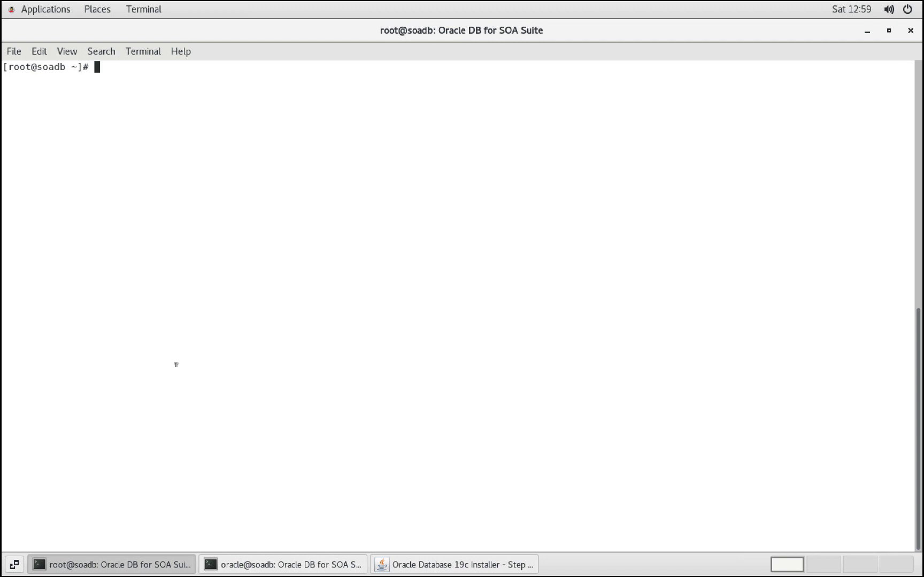
{"action": "type", "text": "/u02/app/oracle/product/19.0.0/dbhome_1/root.sh"}
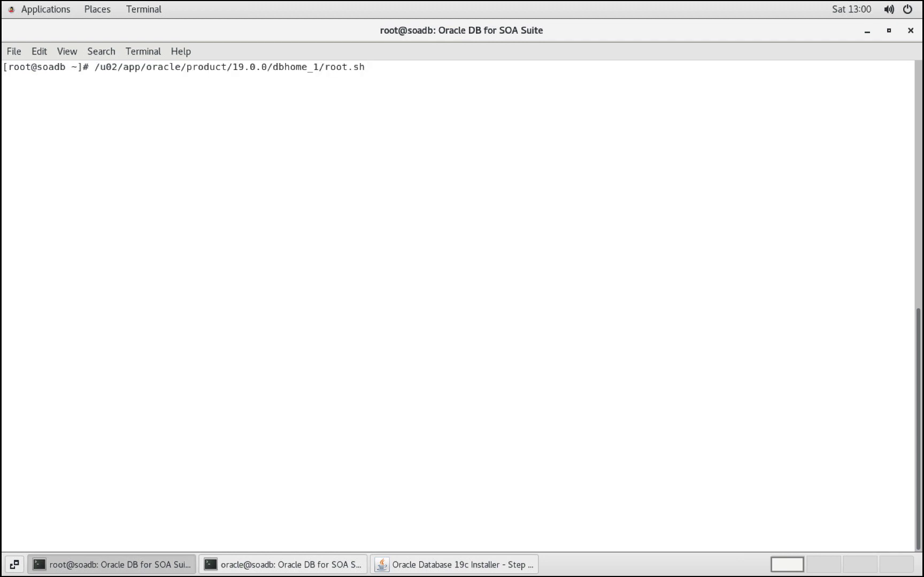
Step: Run root.sh as root, acknowledge Execute Configuration Scripts, and close the Finish page
{"action": "key", "text": "Return"}
{"action": "key", "text": "Return"}
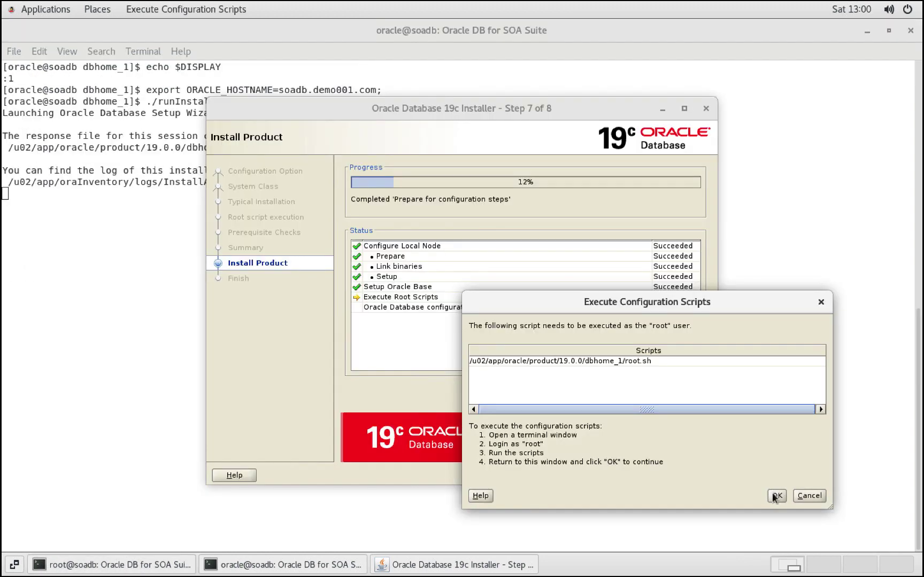
{"action": "left_click", "coordinate": [776, 496]}
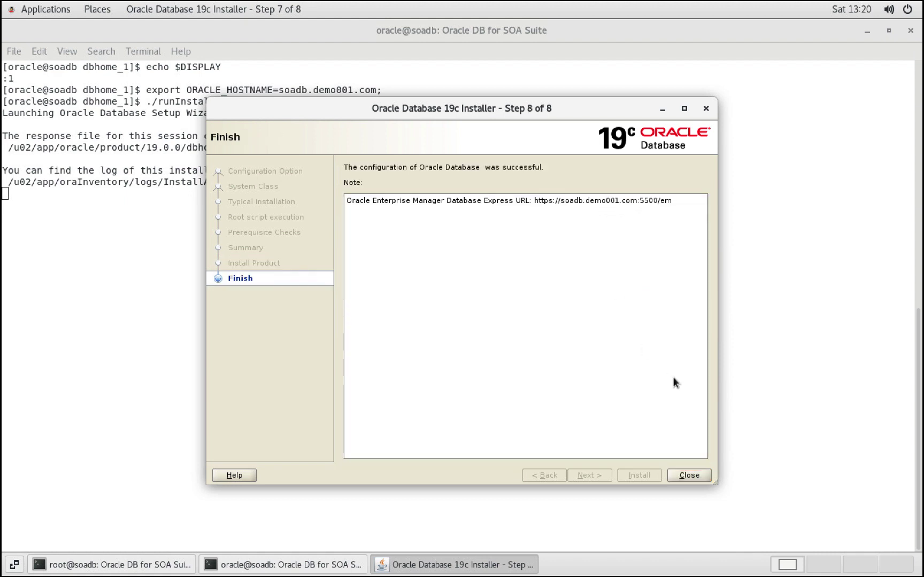
{"action": "left_click", "coordinate": [685, 472]}
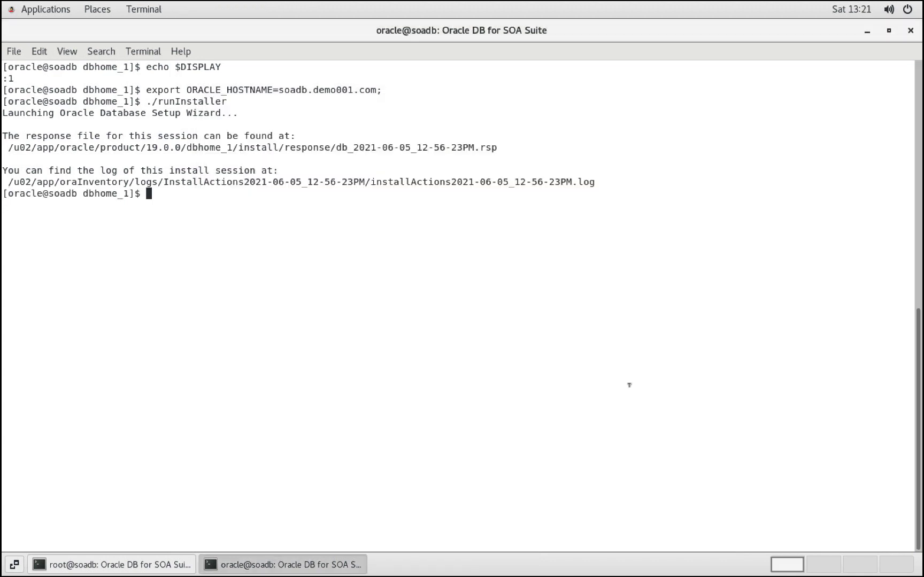
{"action": "type", "text": "pwd"}
Step: Export ORACLE_HOME=/u02/app/oracle/product/19.0.0/dbhome_1 and run ./lsnrctl status from its bin folder
{"action": "key", "text": "Return"}
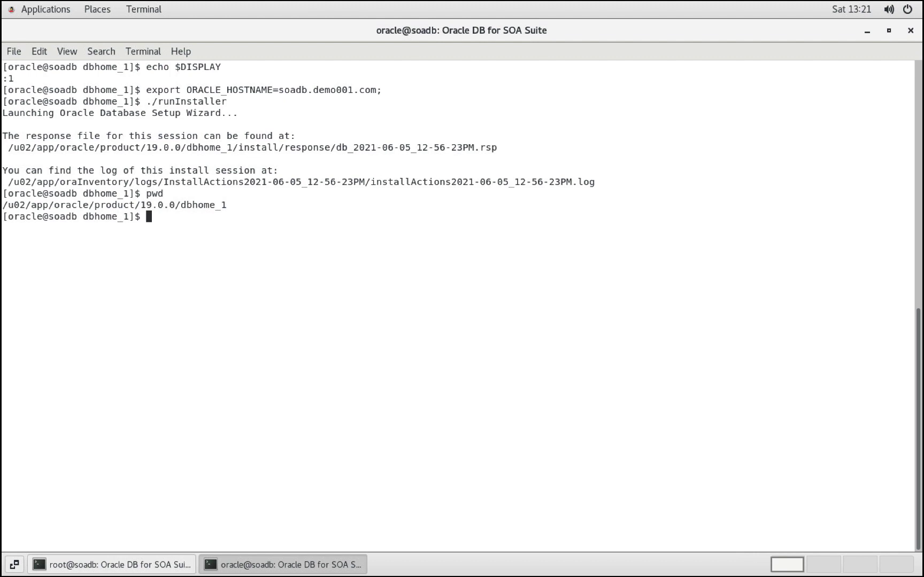
{"action": "type", "text": "export "}
{"action": "type", "text": "ORACLE_HOME=/u02/app/oracle/product/19.0.0/dbhome_1"}
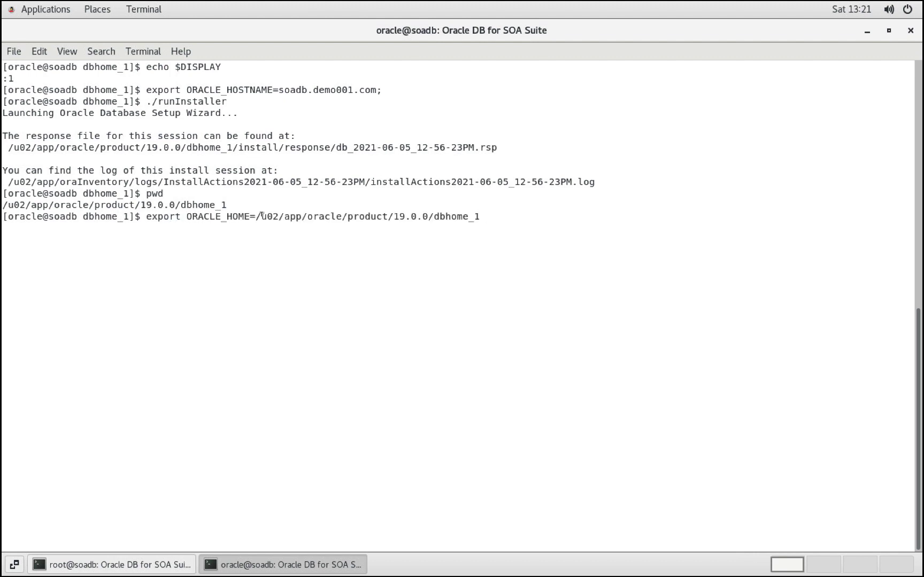
{"action": "key", "text": "Return"}
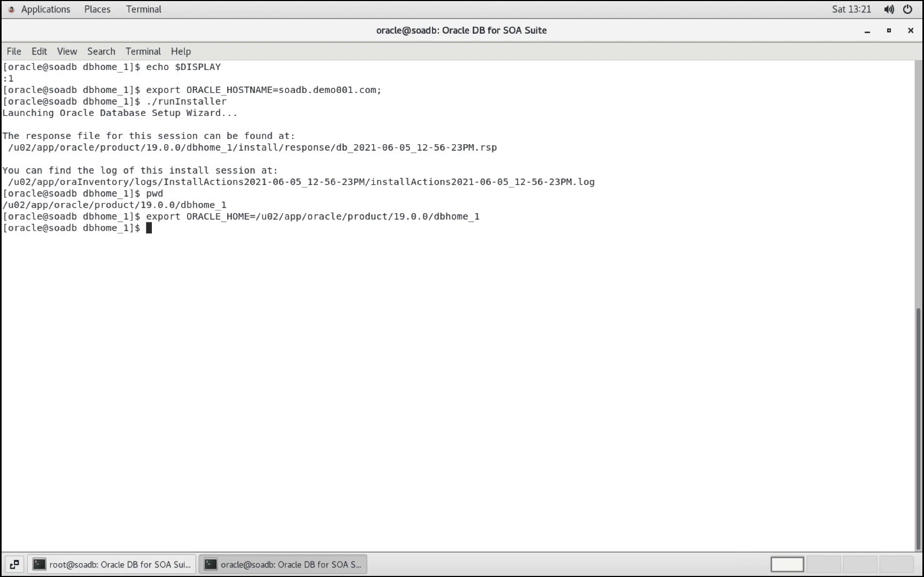
{"action": "type", "text": "cd bin"}
{"action": "key", "text": "Return"}
{"action": "type", "text": "./lsnrctl "}
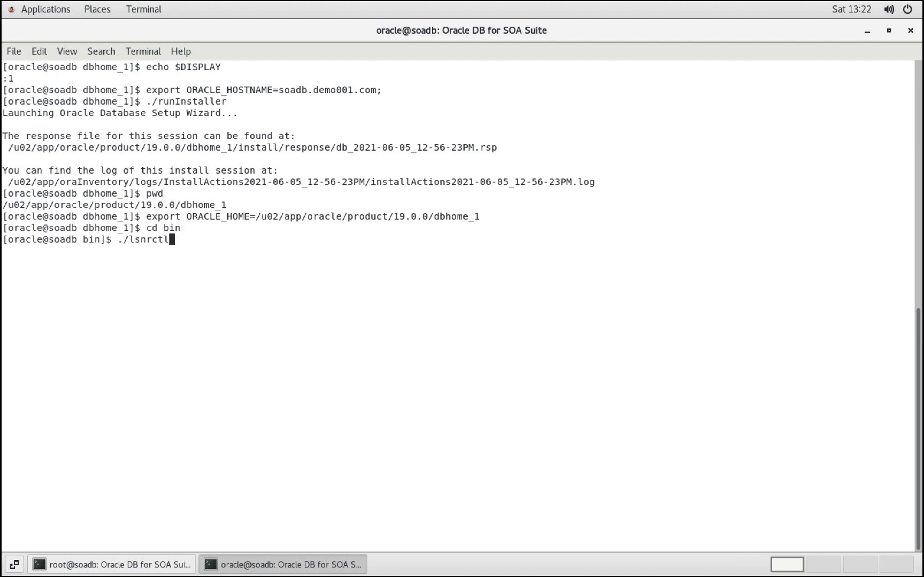
{"action": "type", "text": "status"}
{"action": "key", "text": "Return"}
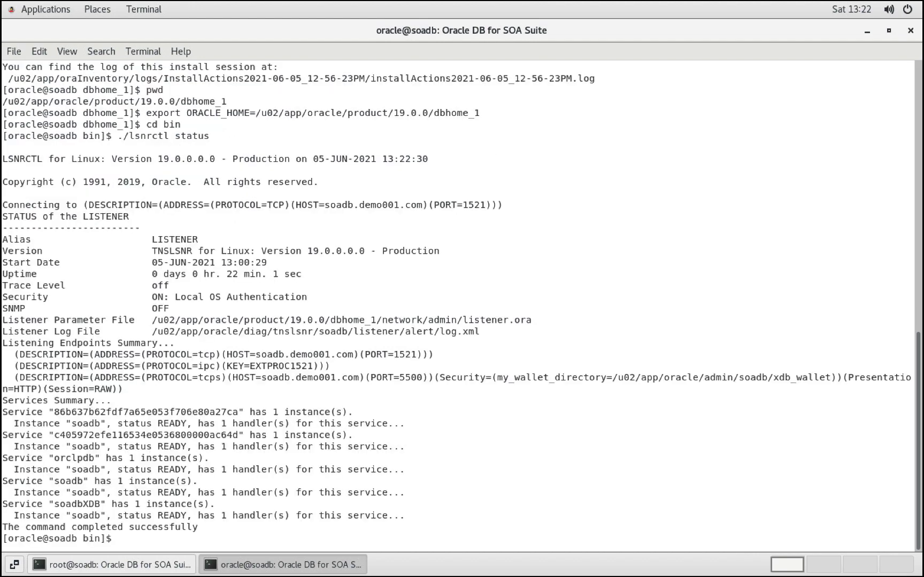